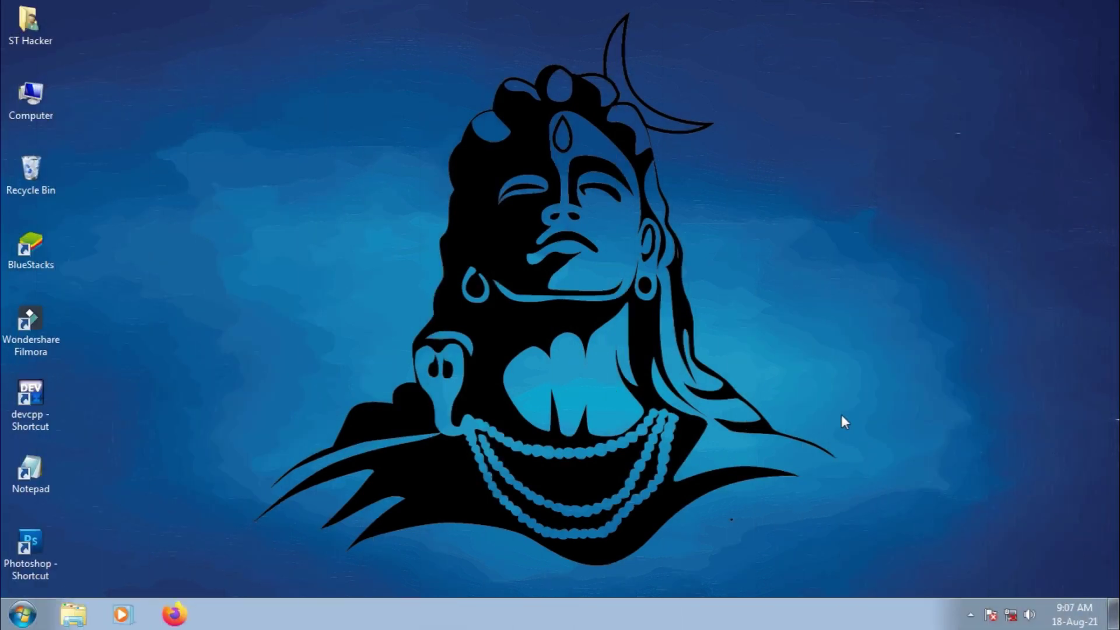
Step: Refresh the desktop, then run msconfig and show the services list in System Configuration
{"action": "right_click", "coordinate": [729, 202]}
{"action": "left_click", "coordinate": [750, 247]}
{"action": "key", "text": "super+r"}
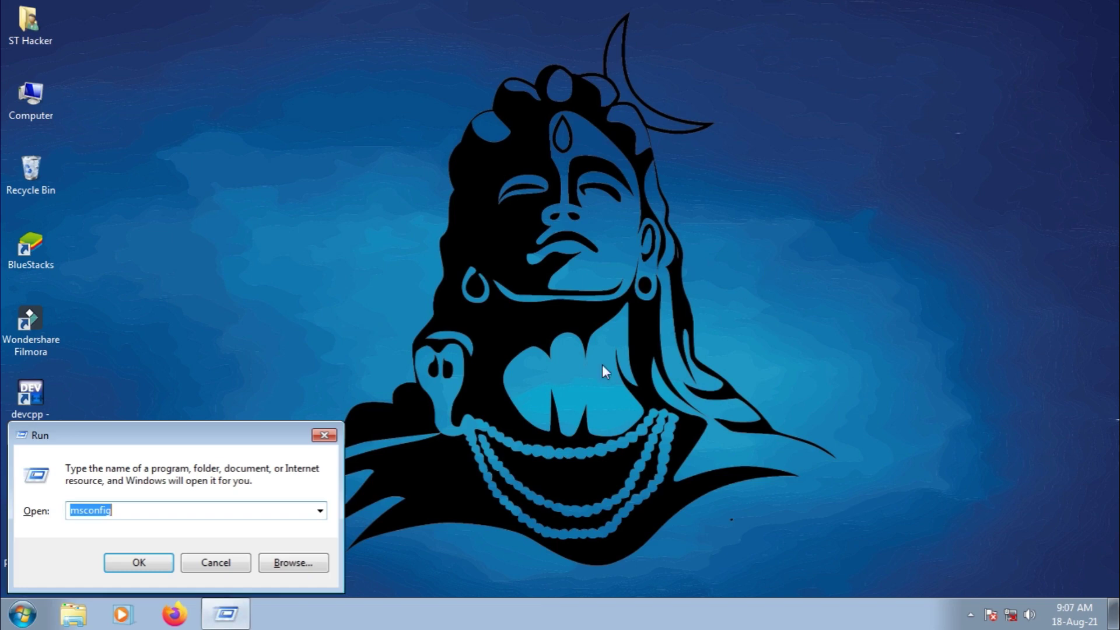
{"action": "left_click", "coordinate": [157, 510]}
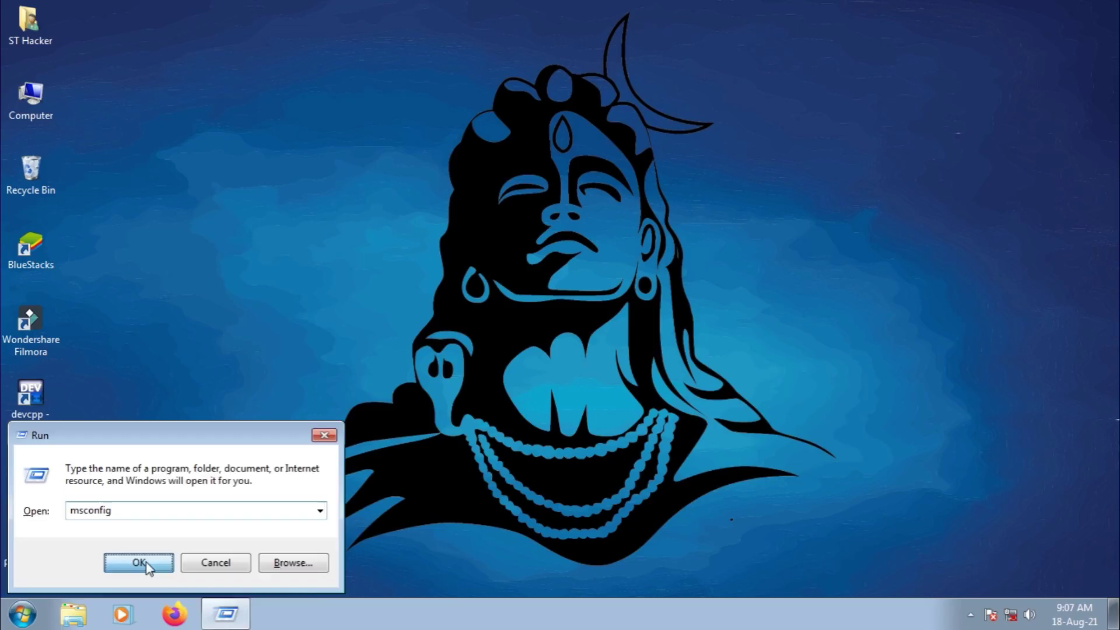
{"action": "left_click", "coordinate": [138, 562]}
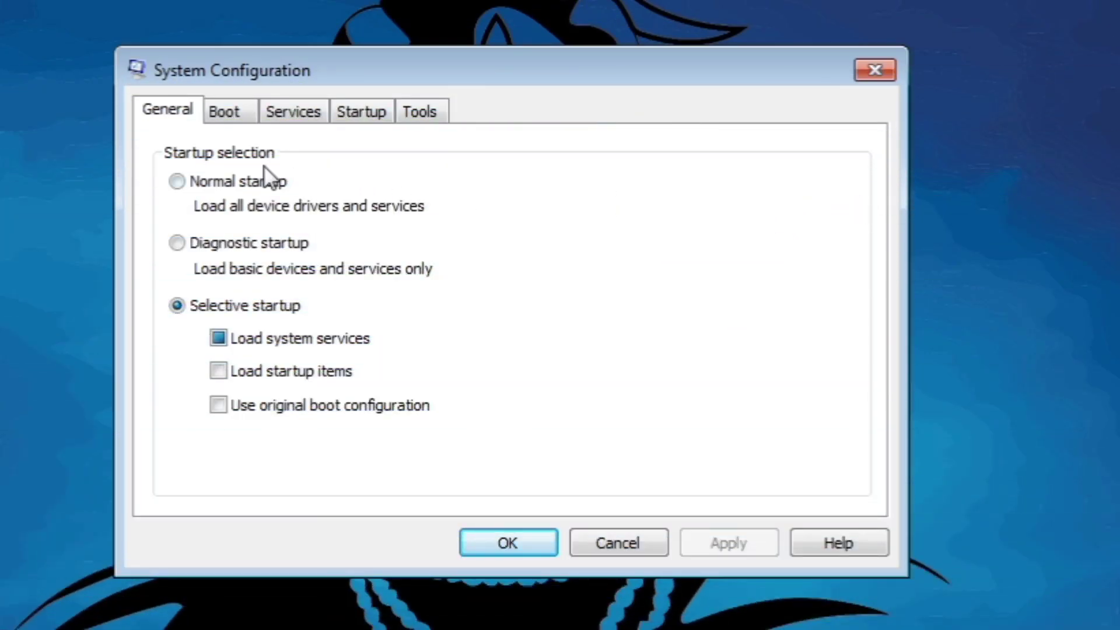
{"action": "left_click", "coordinate": [302, 119]}
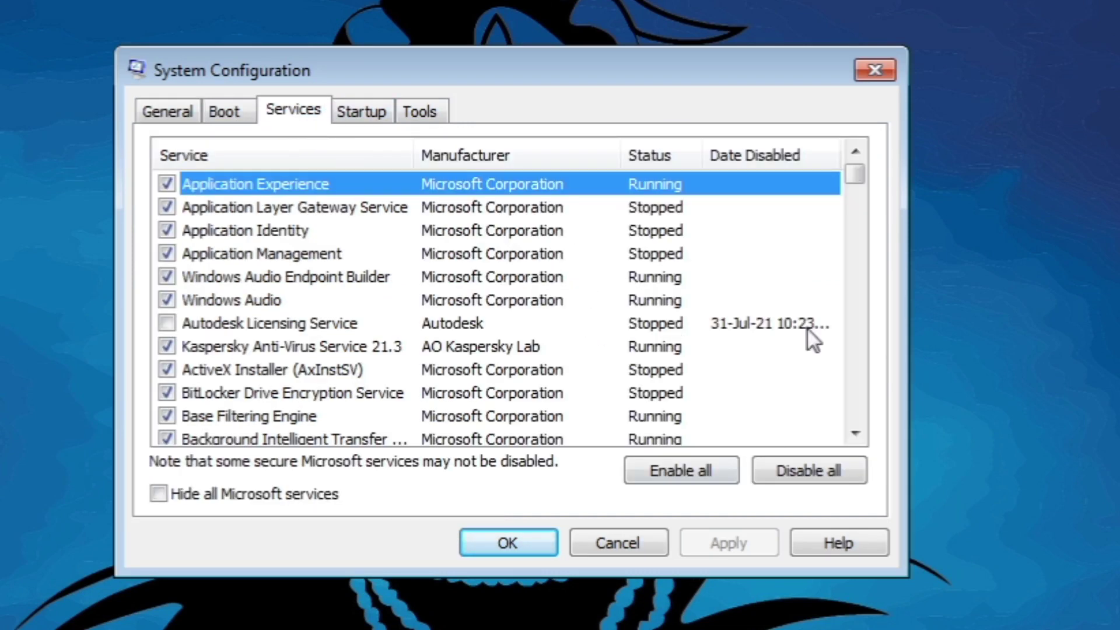
Step: Examine the services at the start of the list, stepping through the entries that begin with A
{"action": "mouse_move", "coordinate": [861, 181]}
{"action": "left_mouse_down"}
{"action": "mouse_move", "coordinate": [862, 423]}
{"action": "mouse_move", "coordinate": [866, 176]}
{"action": "left_mouse_up"}
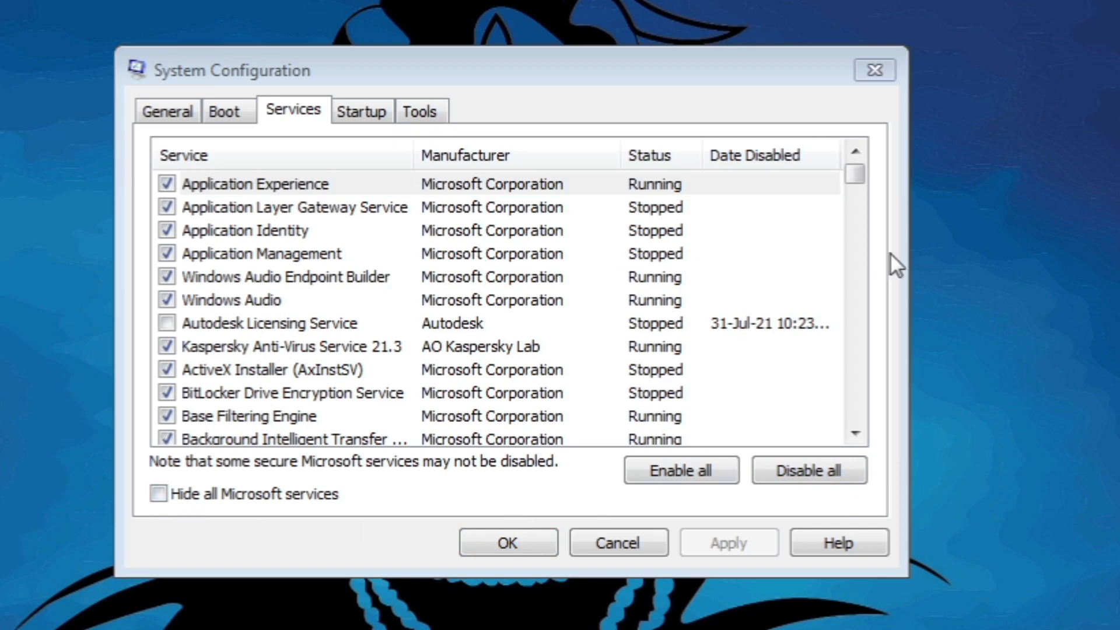
{"action": "mouse_move", "coordinate": [864, 169]}
{"action": "left_mouse_down"}
{"action": "mouse_move", "coordinate": [864, 189]}
{"action": "mouse_move", "coordinate": [863, 180]}
{"action": "left_mouse_up"}
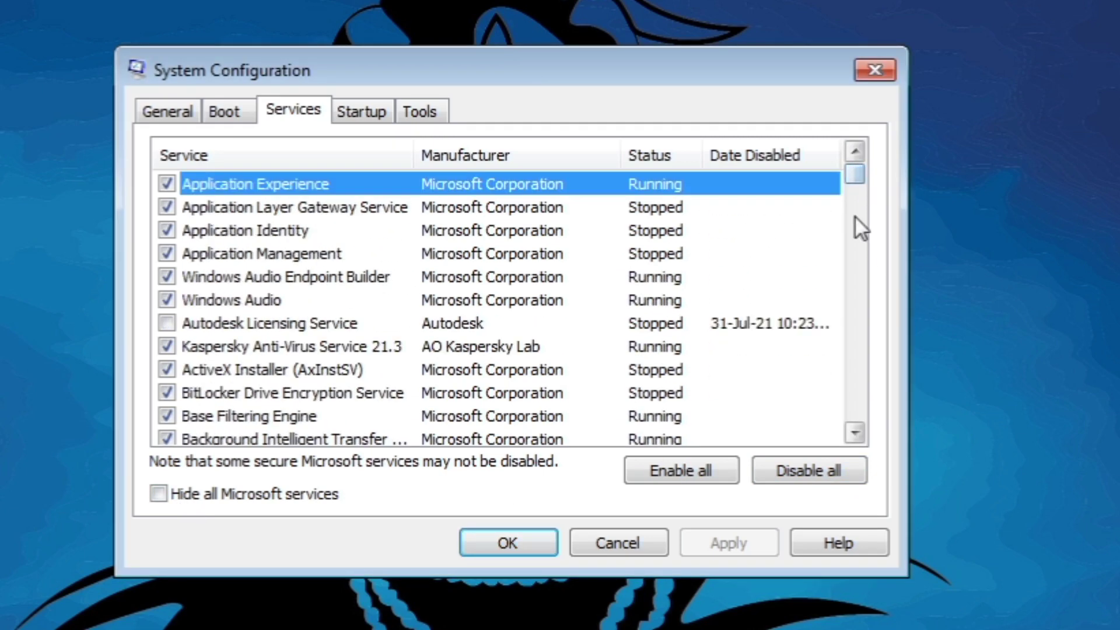
{"action": "key", "text": "Down"}
{"action": "key", "text": "Down"}
{"action": "key", "text": "Down"}
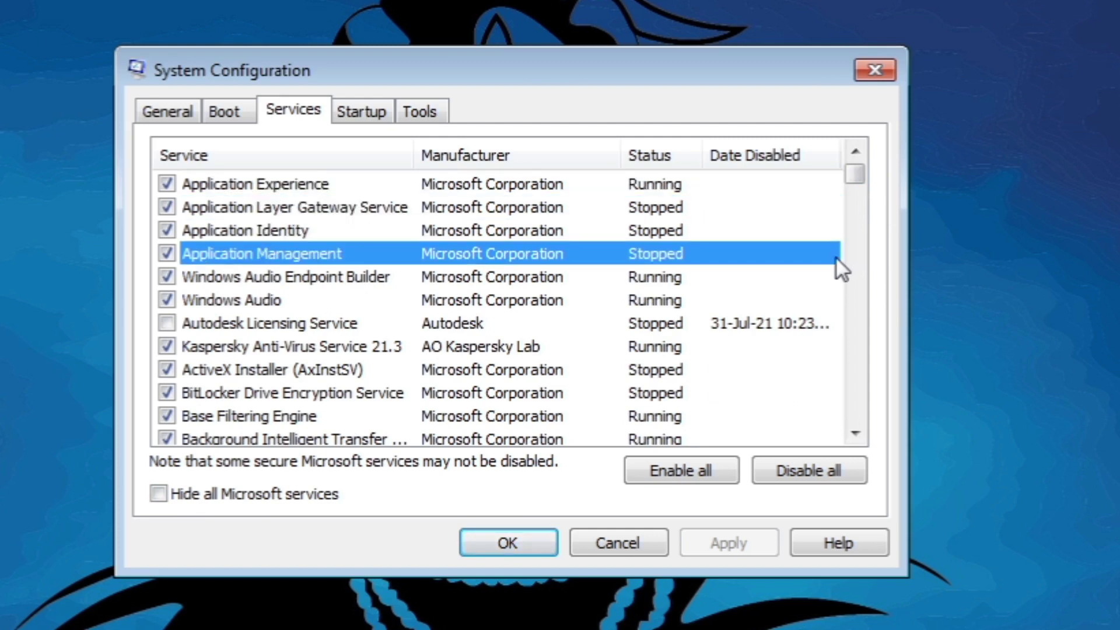
{"action": "key", "text": "a"}
{"action": "key", "text": "a"}
{"action": "key", "text": "a"}
{"action": "key", "text": "a"}
{"action": "key", "text": "a"}
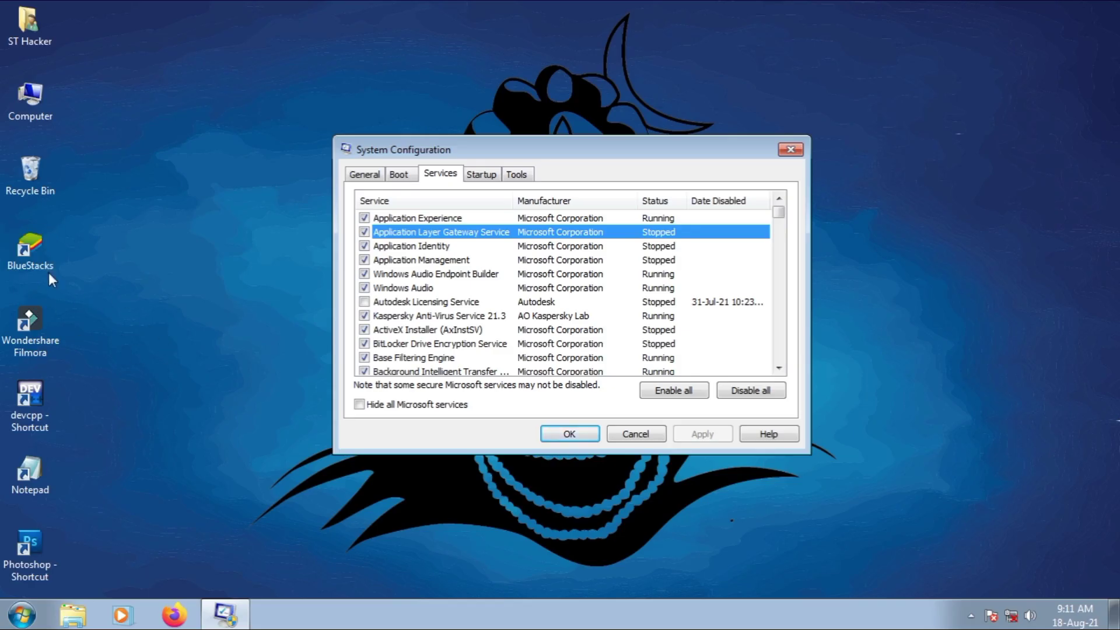
Step: Examine the services that begin with B and the option to hide all Microsoft services
{"action": "left_click", "coordinate": [495, 349]}
{"action": "key", "text": "Down"}
{"action": "scroll", "coordinate": [494, 352], "scroll_direction": "down", "scroll_amount": 4}
{"action": "key", "text": "Down"}
{"action": "key", "text": "Down"}
{"action": "key", "text": "Down"}
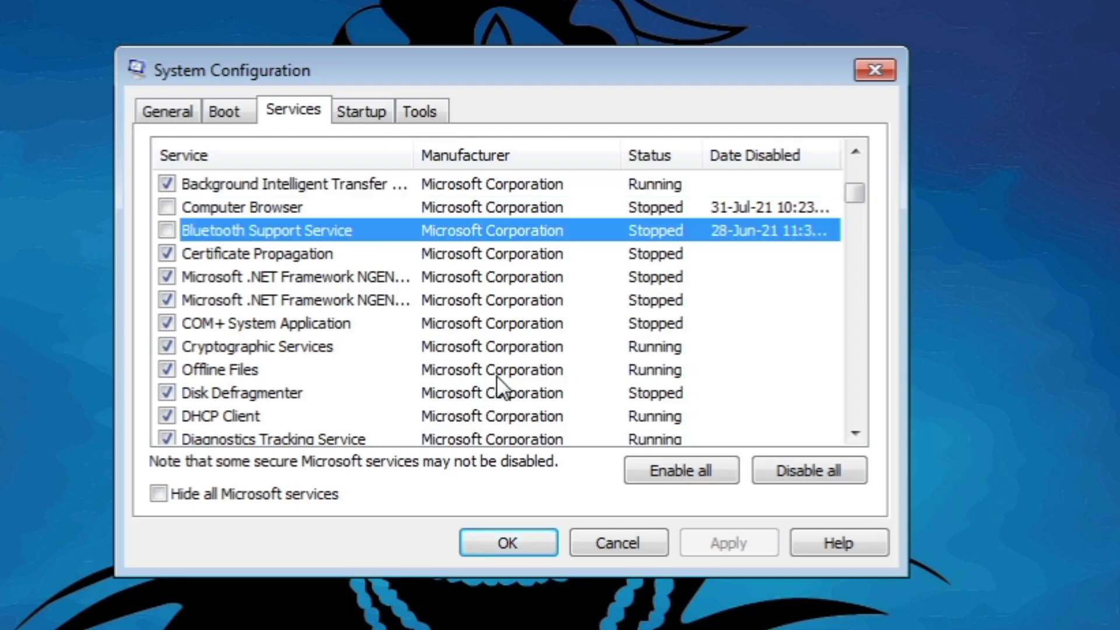
{"action": "key", "text": "b"}
{"action": "key", "text": "b"}
{"action": "key", "text": "b"}
{"action": "key", "text": "b"}
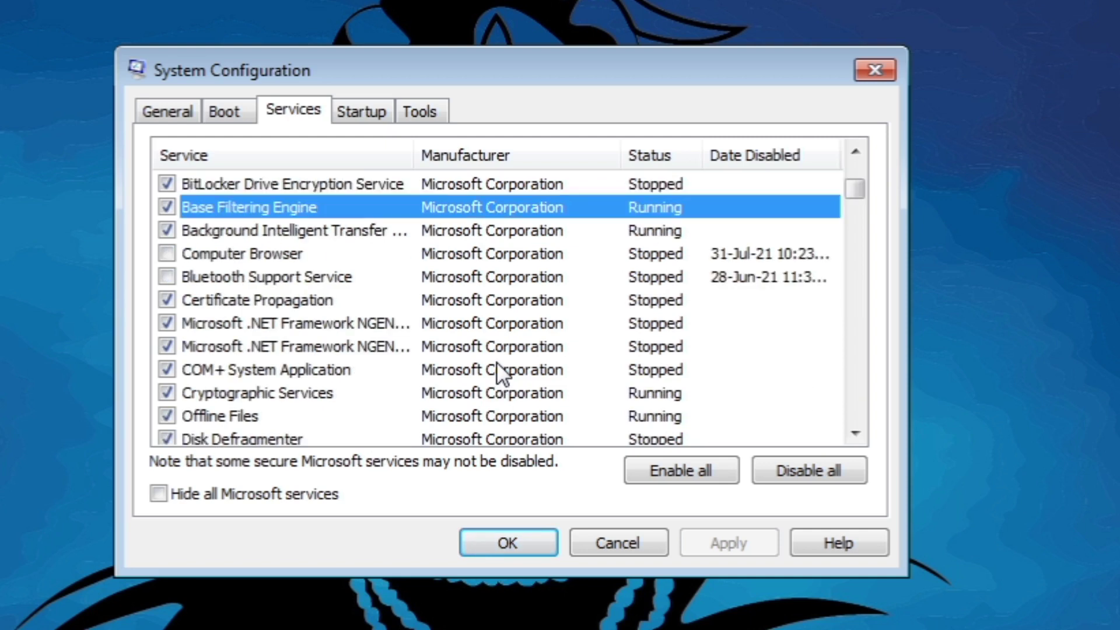
{"action": "key", "text": "b"}
{"action": "key", "text": "b"}
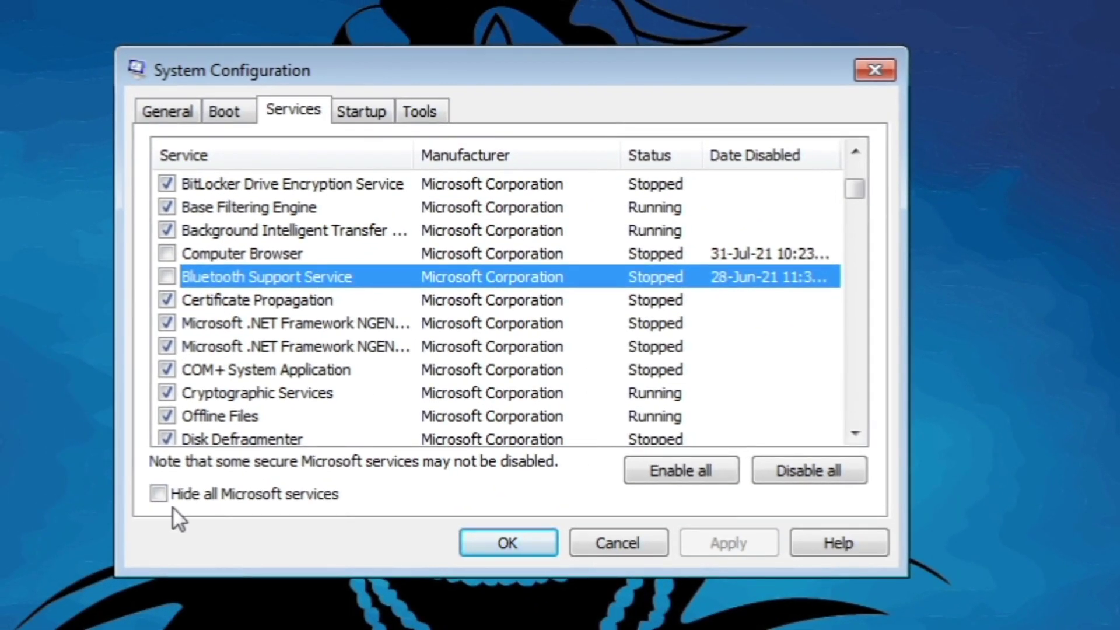
{"action": "left_click", "coordinate": [168, 496]}
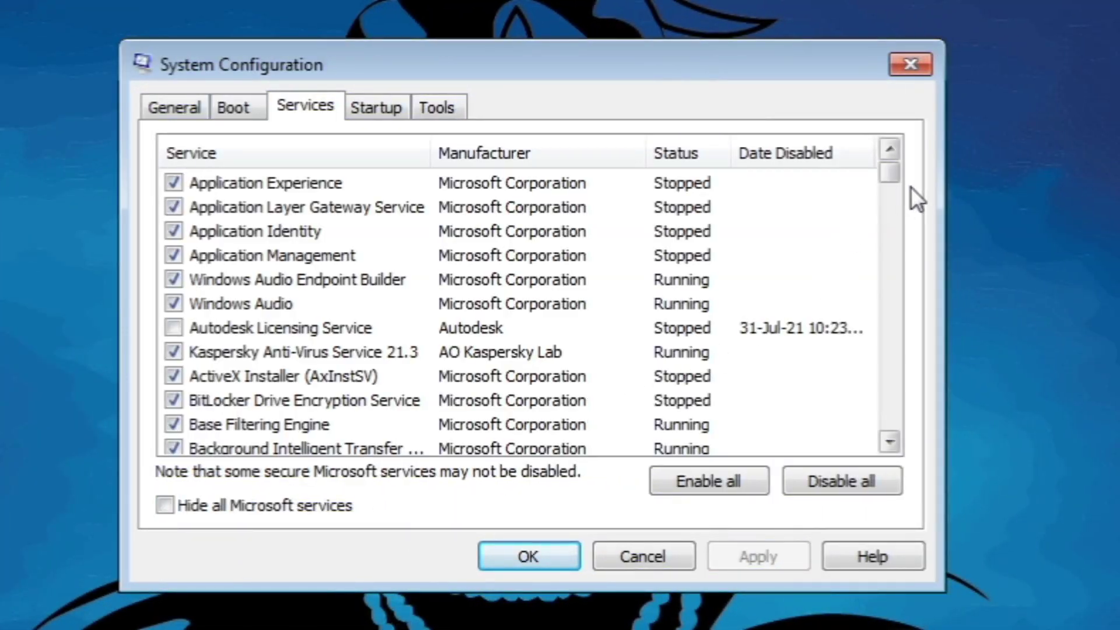
Step: Review the services from the end of the list upward, checking which are enabled, running or disabled
{"action": "left_click_drag", "start_coordinate": [898, 171], "coordinate": [906, 429]}
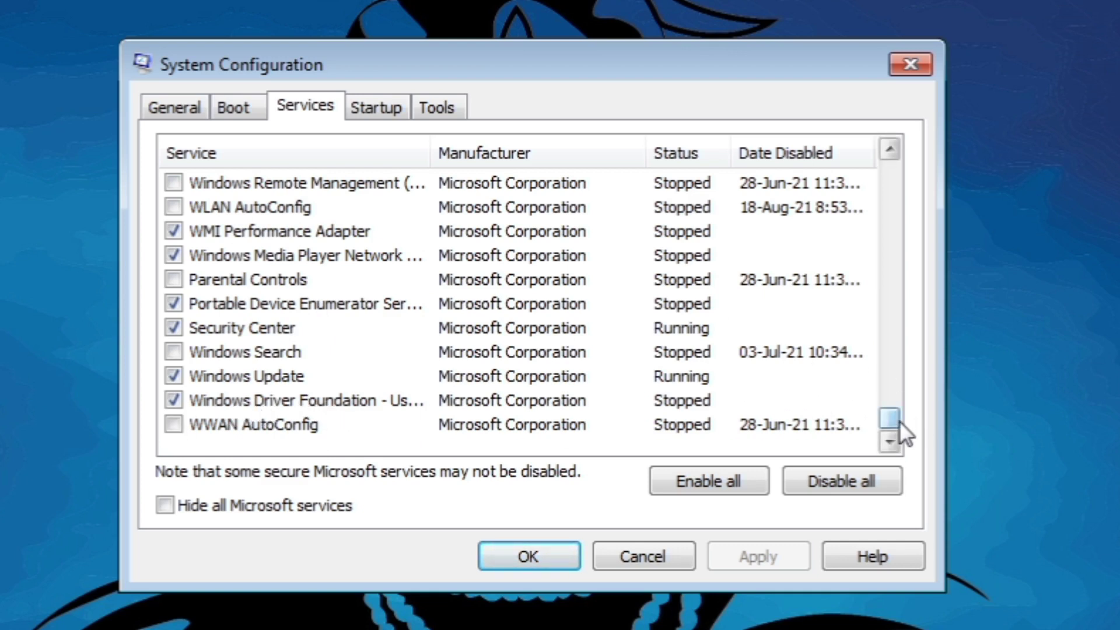
{"action": "left_click_drag", "start_coordinate": [899, 420], "coordinate": [900, 401]}
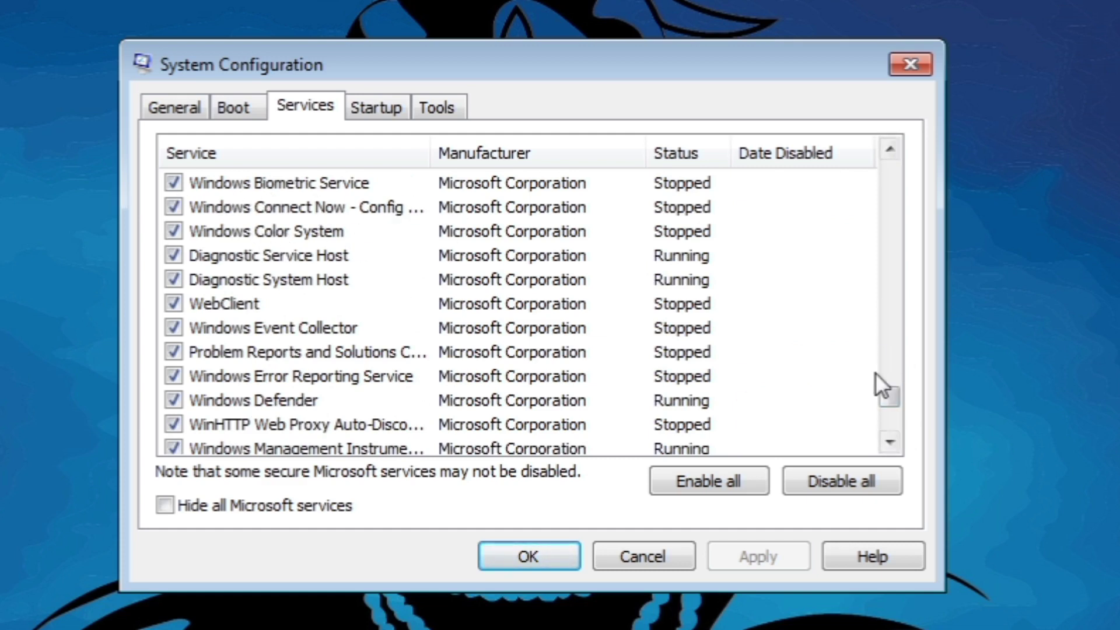
{"action": "left_click_drag", "start_coordinate": [890, 398], "coordinate": [887, 430]}
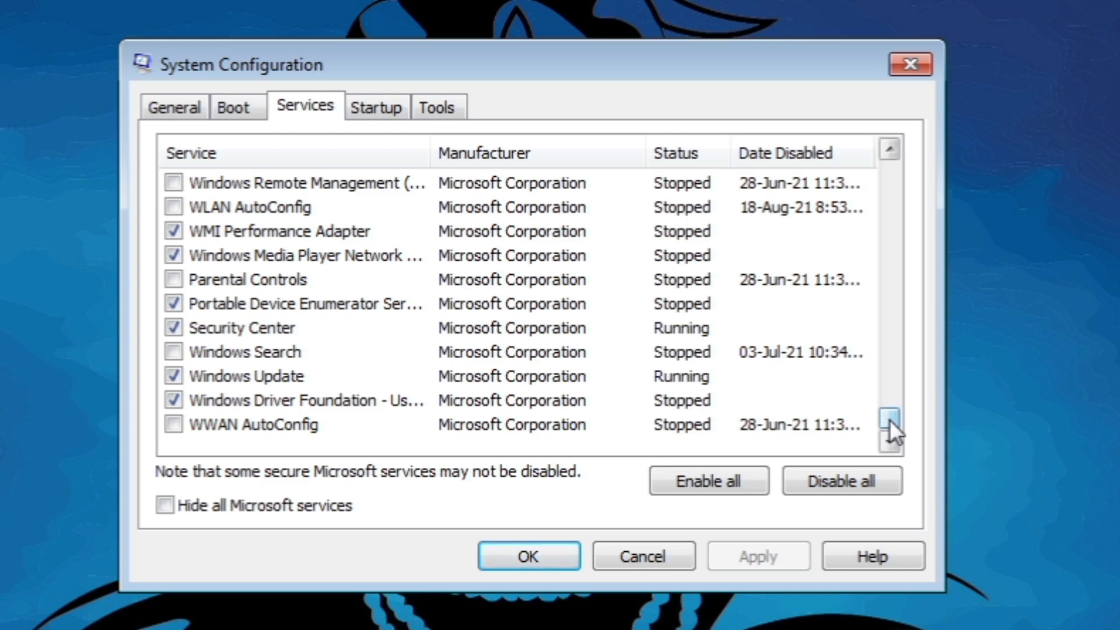
{"action": "left_click_drag", "start_coordinate": [890, 424], "coordinate": [885, 354]}
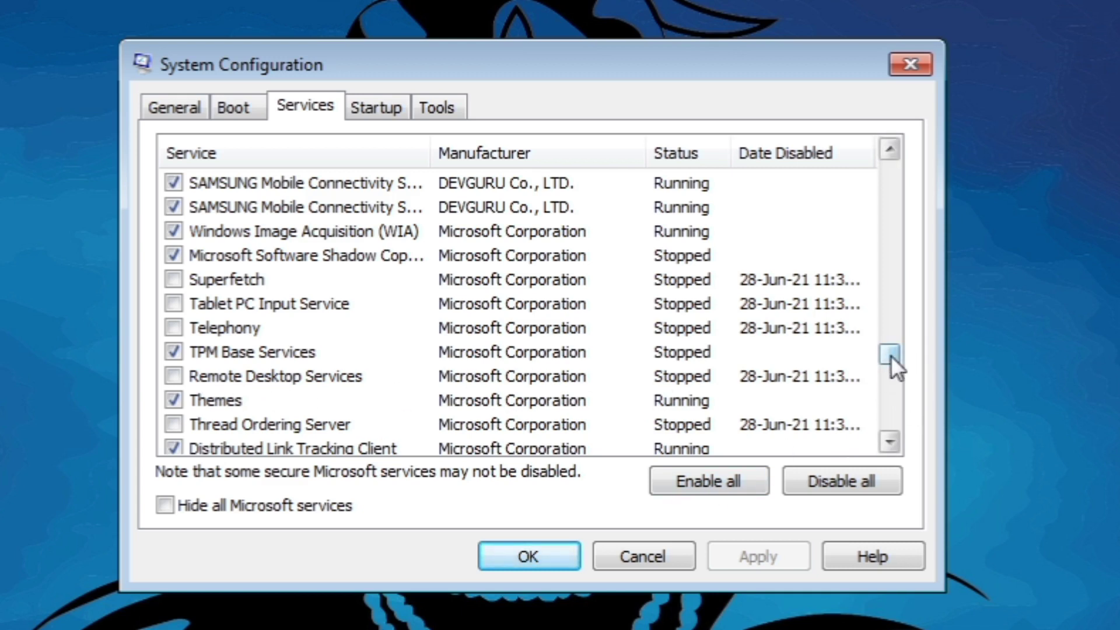
{"action": "left_click_drag", "start_coordinate": [891, 355], "coordinate": [894, 340]}
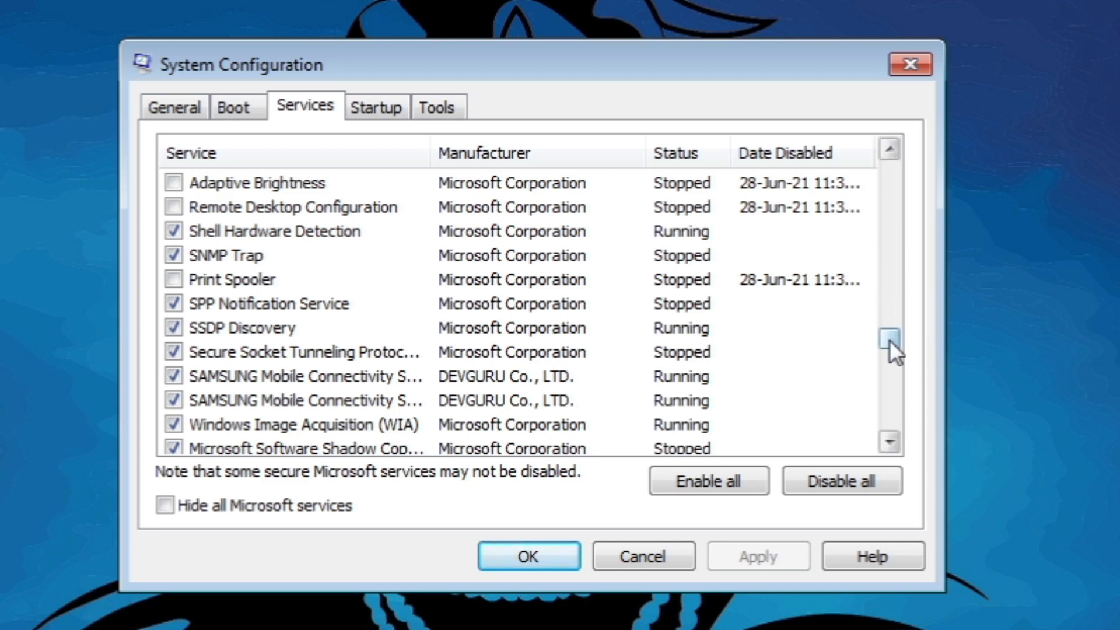
{"action": "left_click_drag", "start_coordinate": [891, 340], "coordinate": [888, 333]}
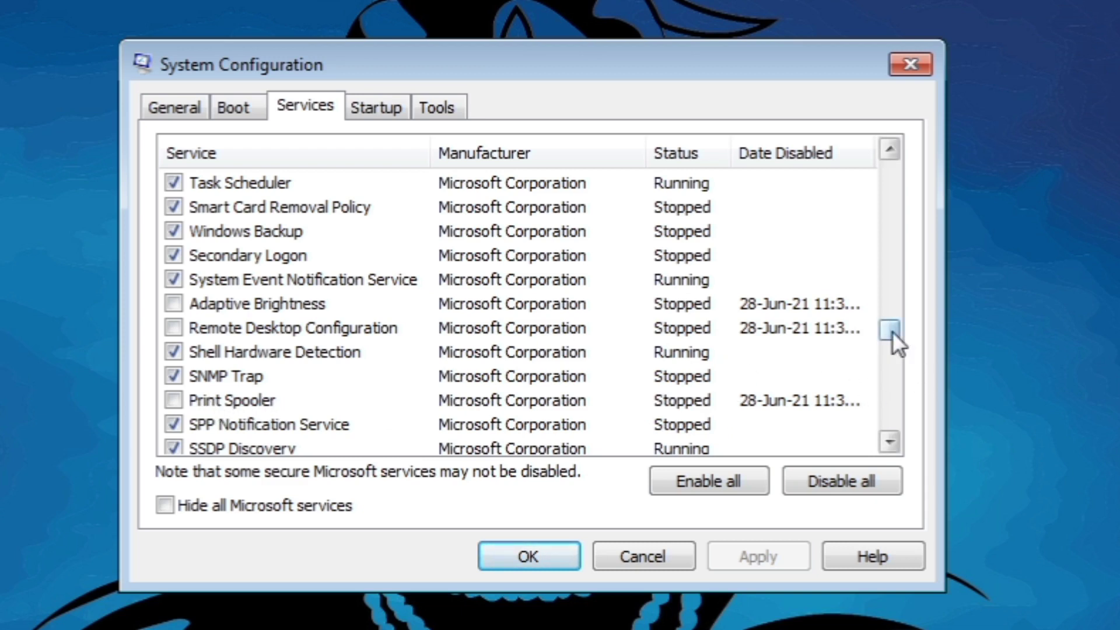
{"action": "left_click_drag", "start_coordinate": [892, 331], "coordinate": [892, 323]}
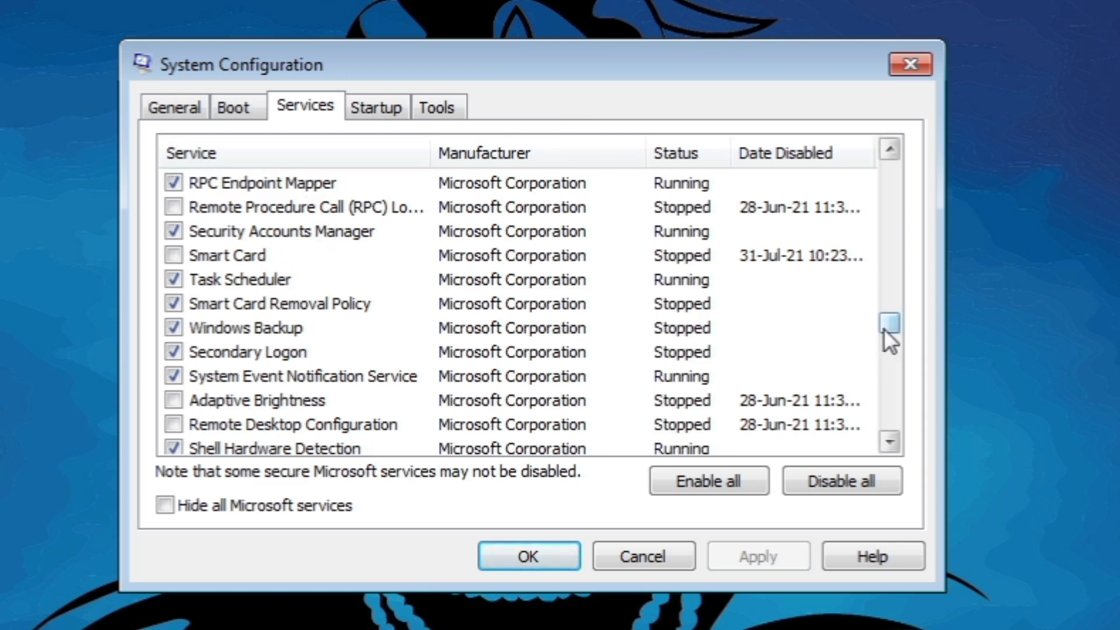
{"action": "left_click_drag", "start_coordinate": [888, 328], "coordinate": [891, 307]}
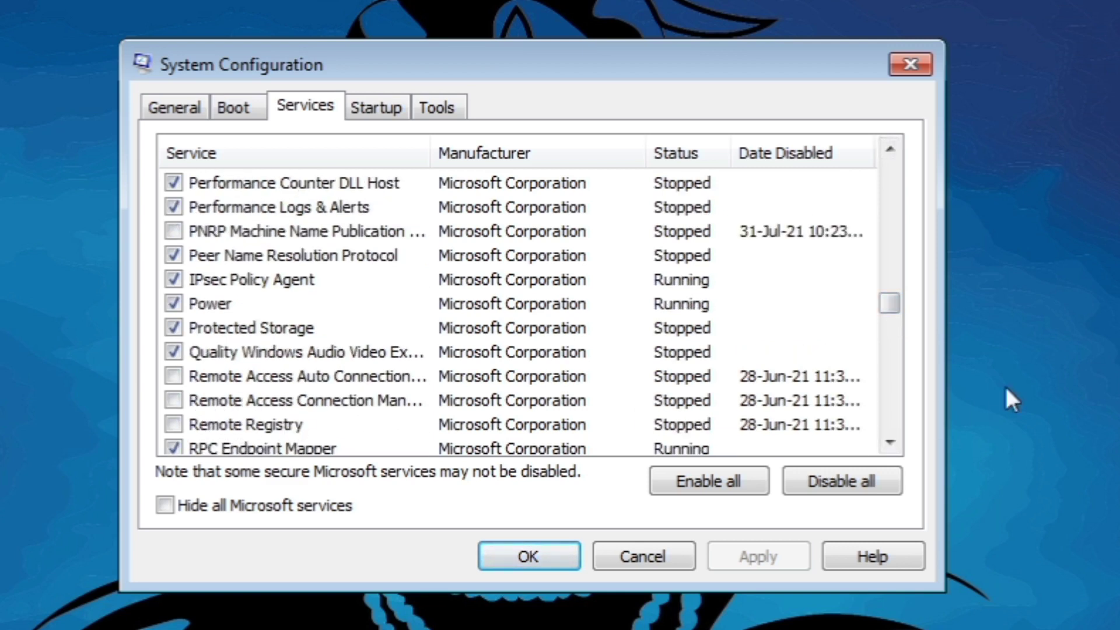
Step: Disable the Office 64 Source Engine service
{"action": "left_click_drag", "start_coordinate": [882, 301], "coordinate": [890, 282]}
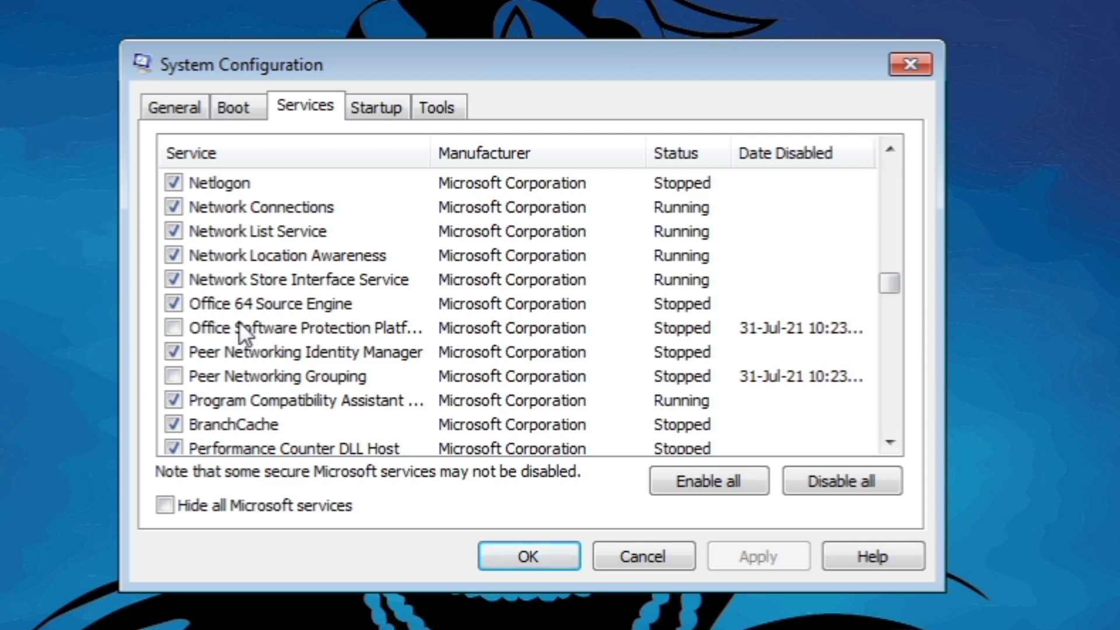
{"action": "left_click", "coordinate": [176, 305]}
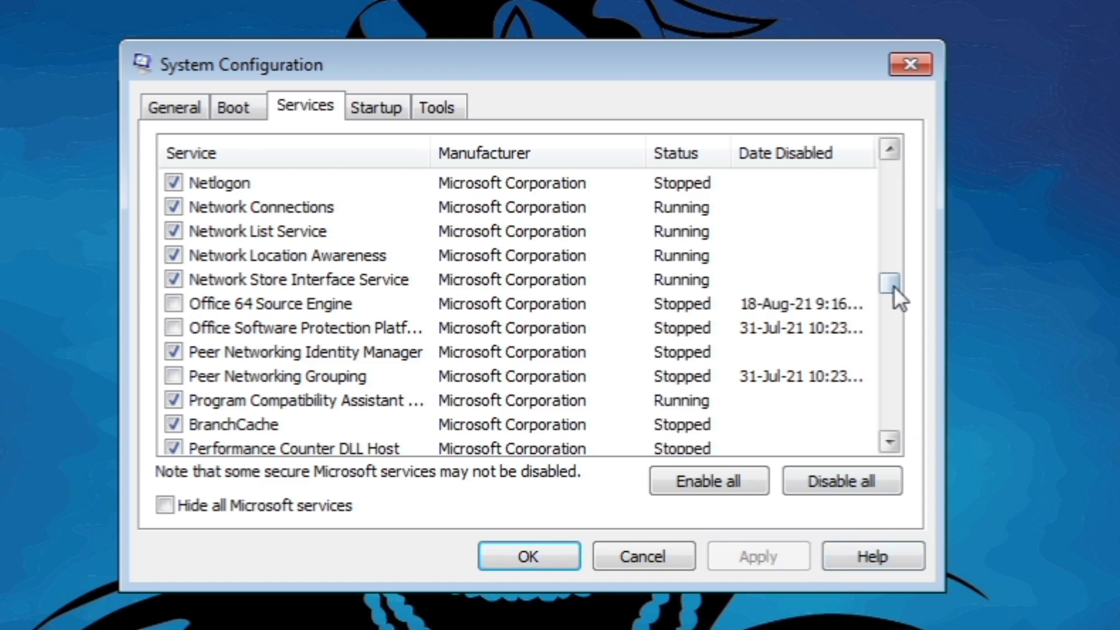
Step: Try to disable the Kaspersky Volume Shadow Copy service and apply the change
{"action": "left_click_drag", "start_coordinate": [896, 293], "coordinate": [891, 261]}
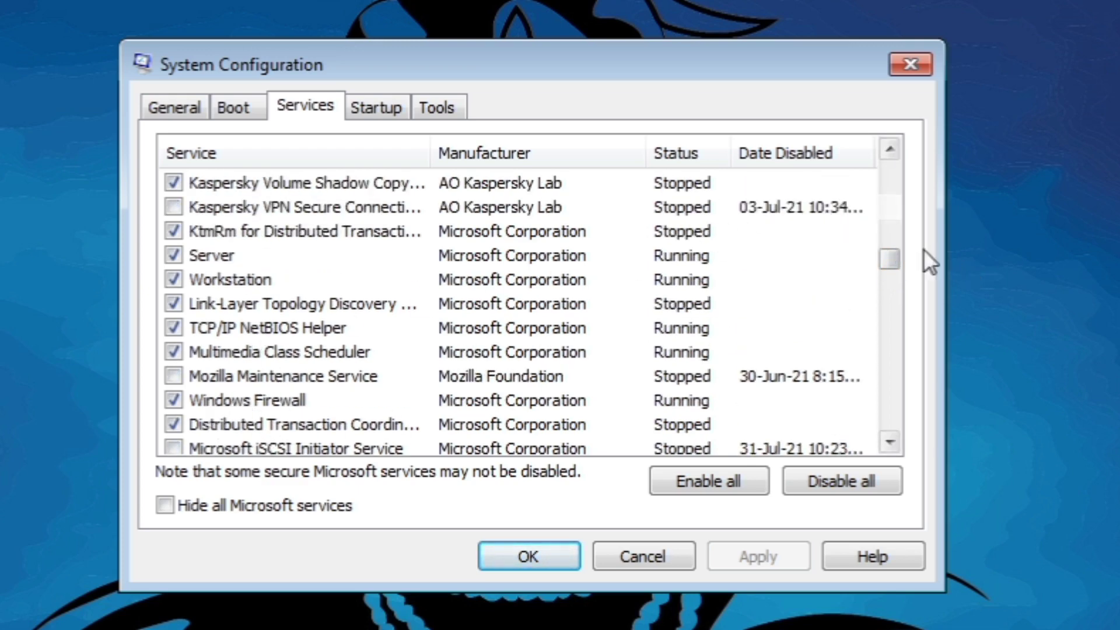
{"action": "left_click_drag", "start_coordinate": [890, 261], "coordinate": [890, 243]}
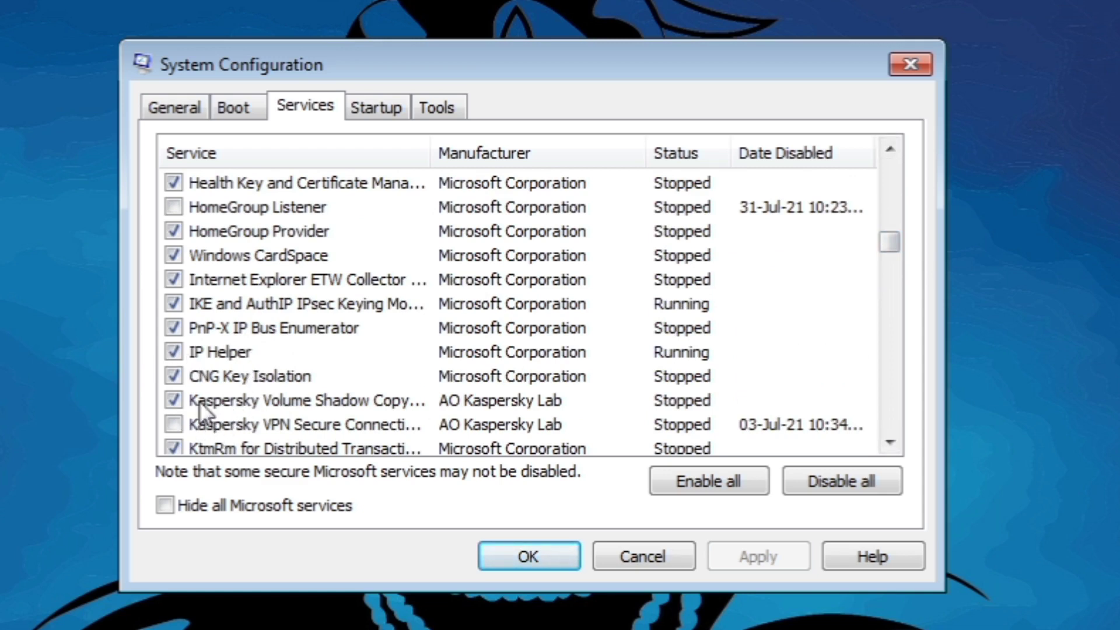
{"action": "left_click", "coordinate": [180, 399]}
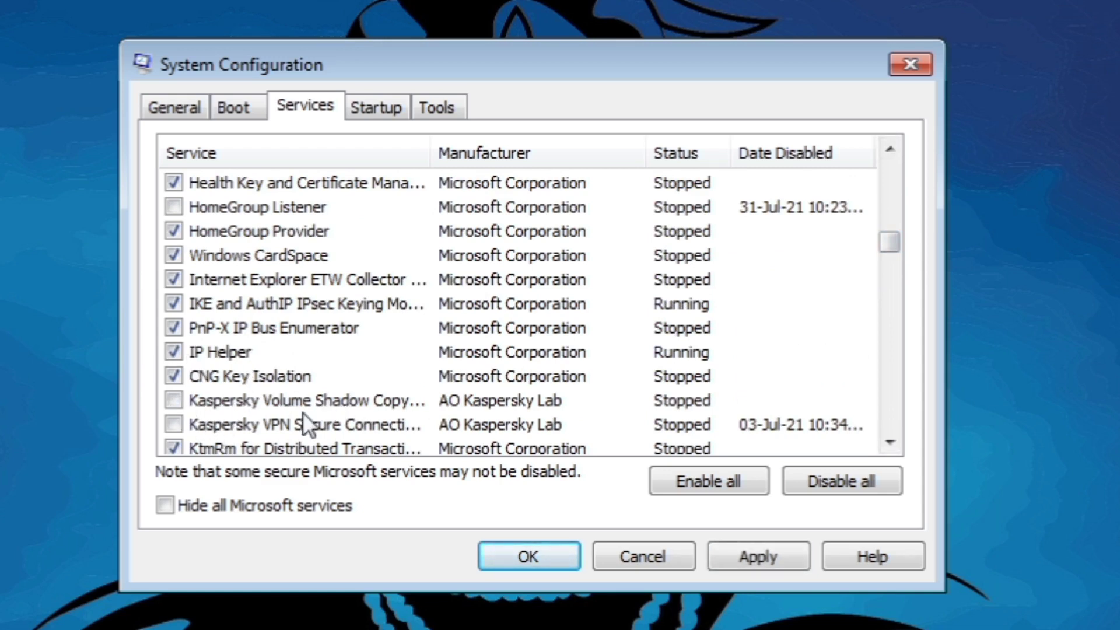
{"action": "left_click", "coordinate": [751, 556]}
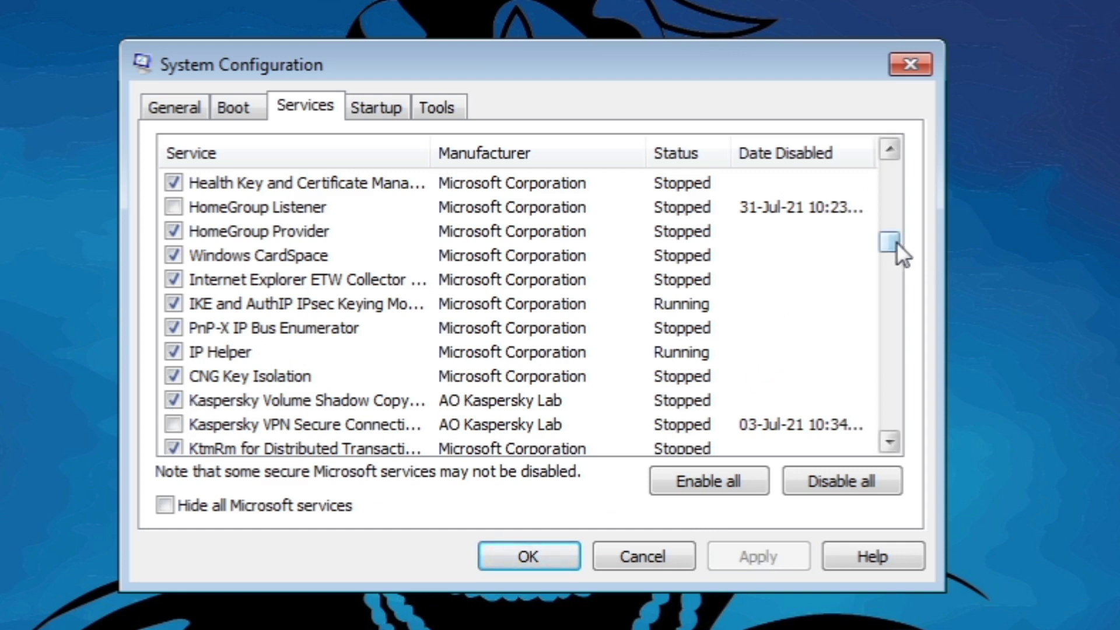
Step: Review the remaining services up to the start of the list, then close System Configuration
{"action": "left_click_drag", "start_coordinate": [898, 242], "coordinate": [897, 218]}
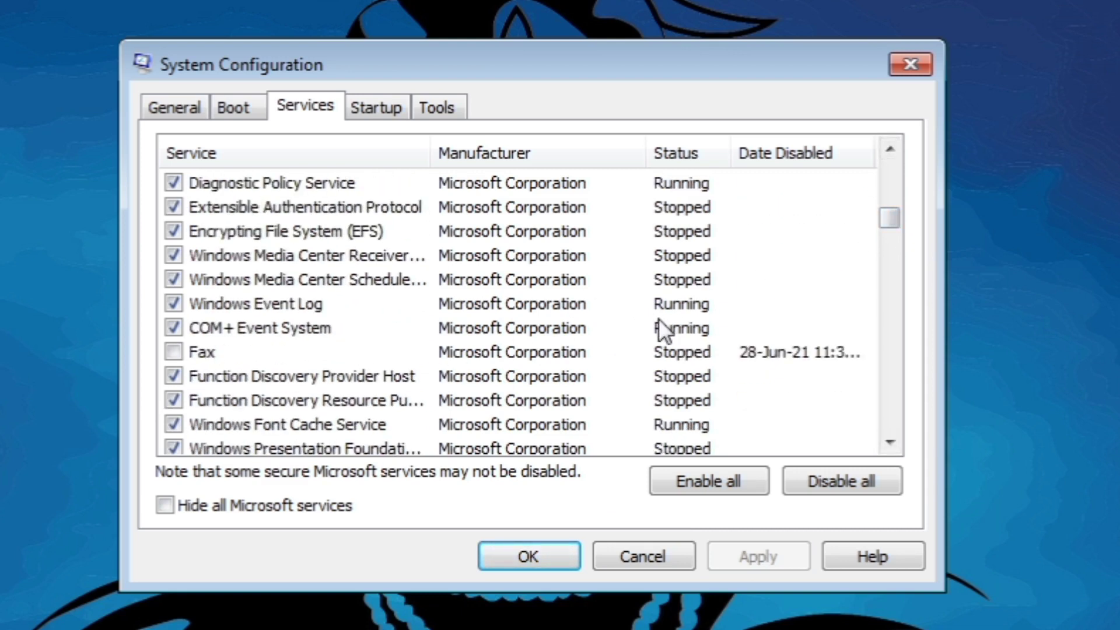
{"action": "left_click_drag", "start_coordinate": [897, 221], "coordinate": [893, 175]}
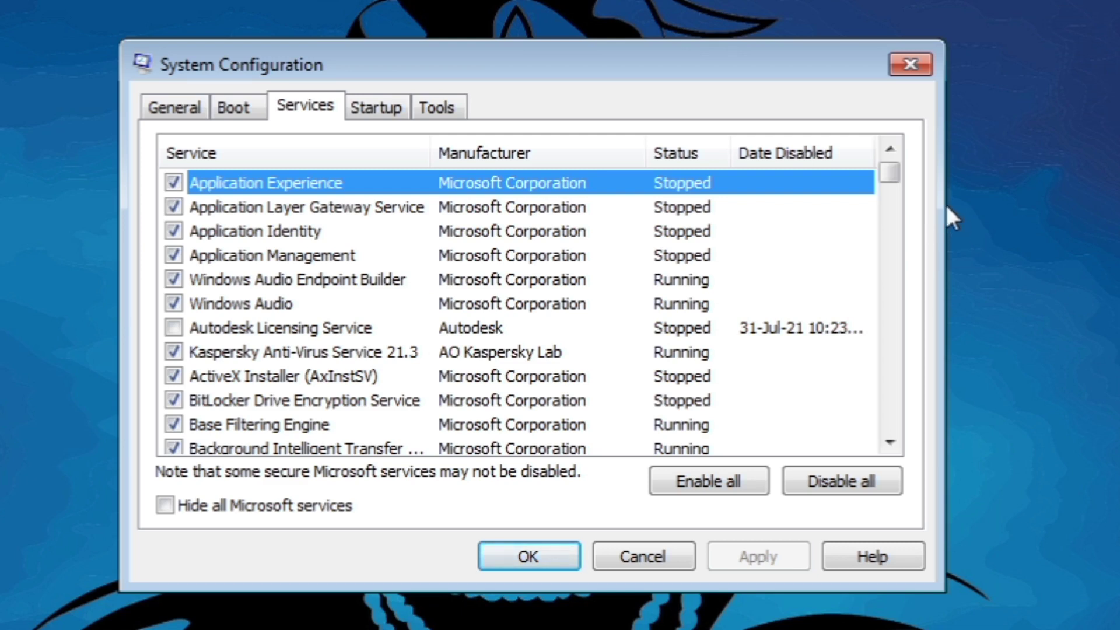
{"action": "right_click", "coordinate": [990, 145]}
{"action": "left_click", "coordinate": [997, 223]}
{"action": "left_click", "coordinate": [918, 193]}
{"action": "left_click", "coordinate": [910, 71]}
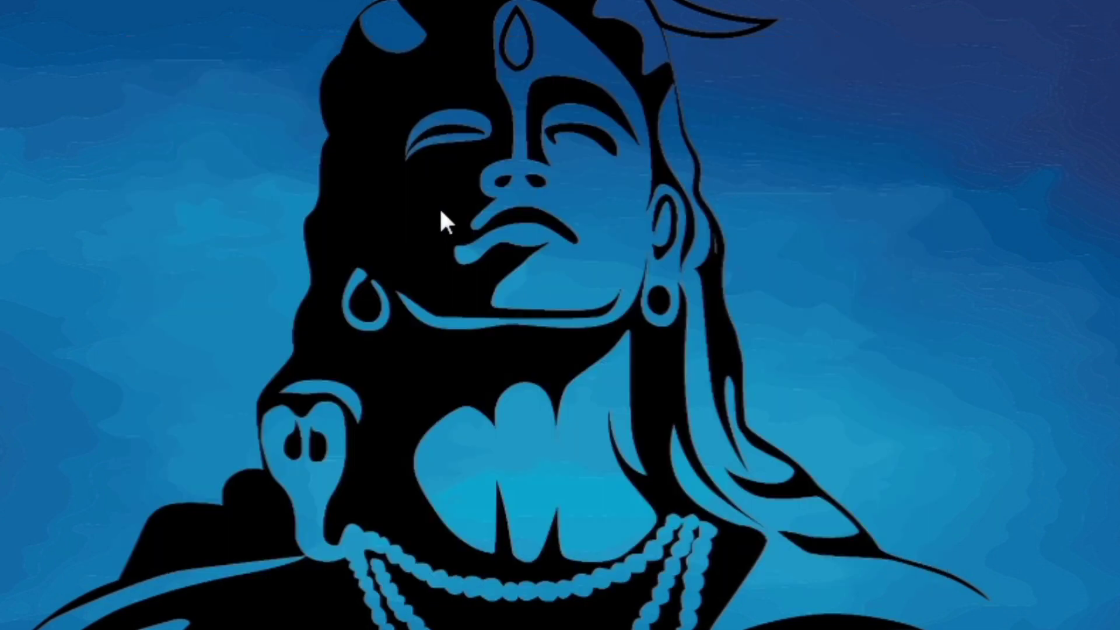
Step: Refresh the desktop and run services.msc to open the Services console
{"action": "right_click", "coordinate": [457, 213]}
{"action": "left_click", "coordinate": [493, 278]}
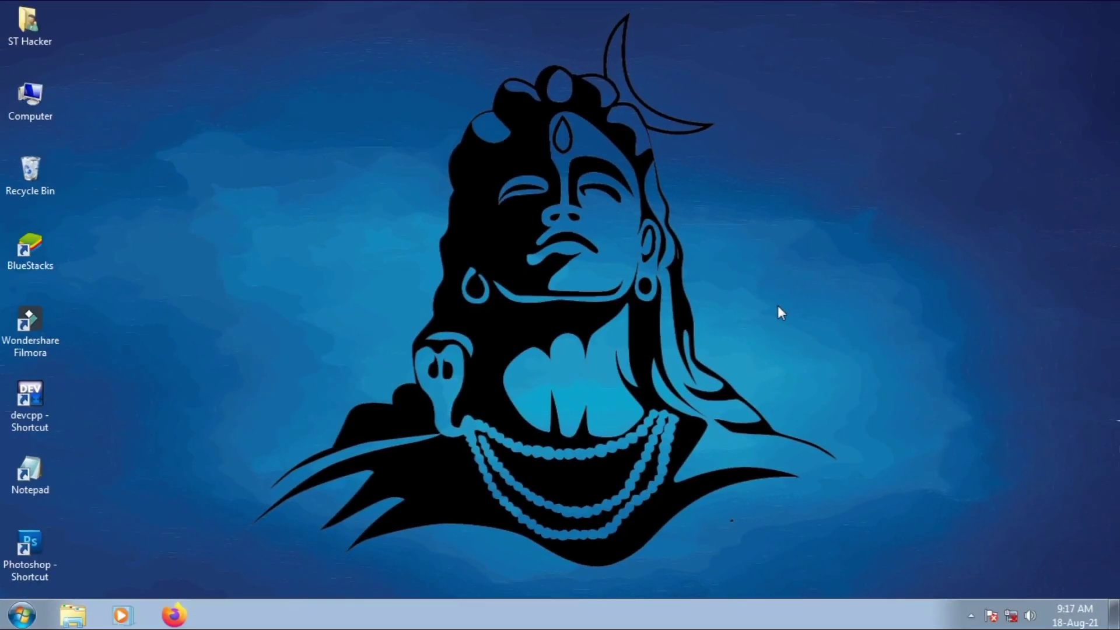
{"action": "key", "text": "super+r"}
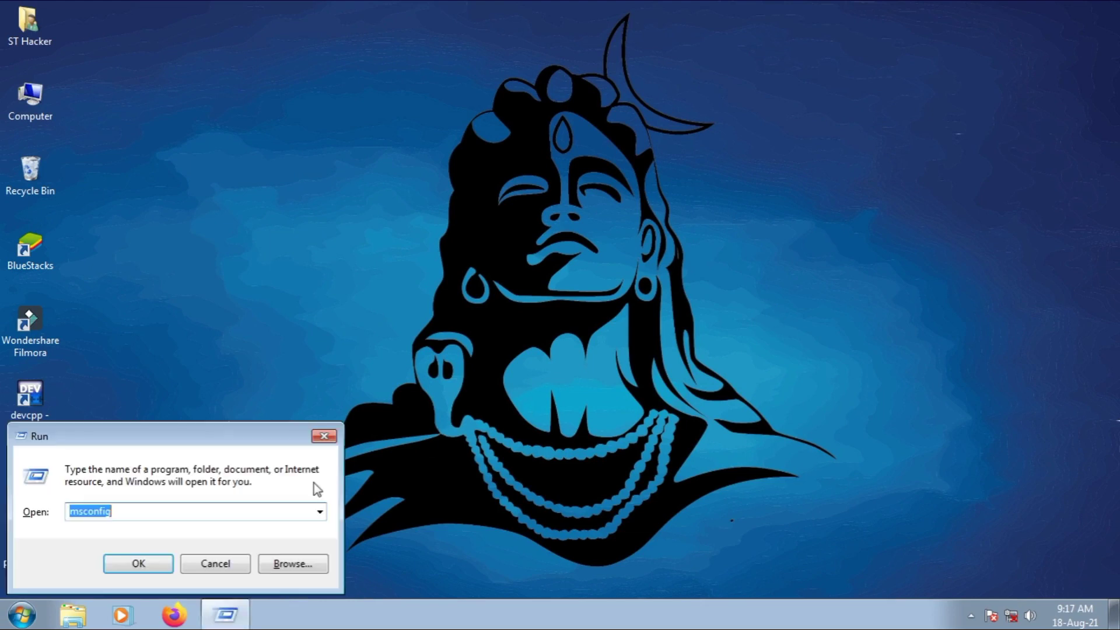
{"action": "type", "text": "ser"}
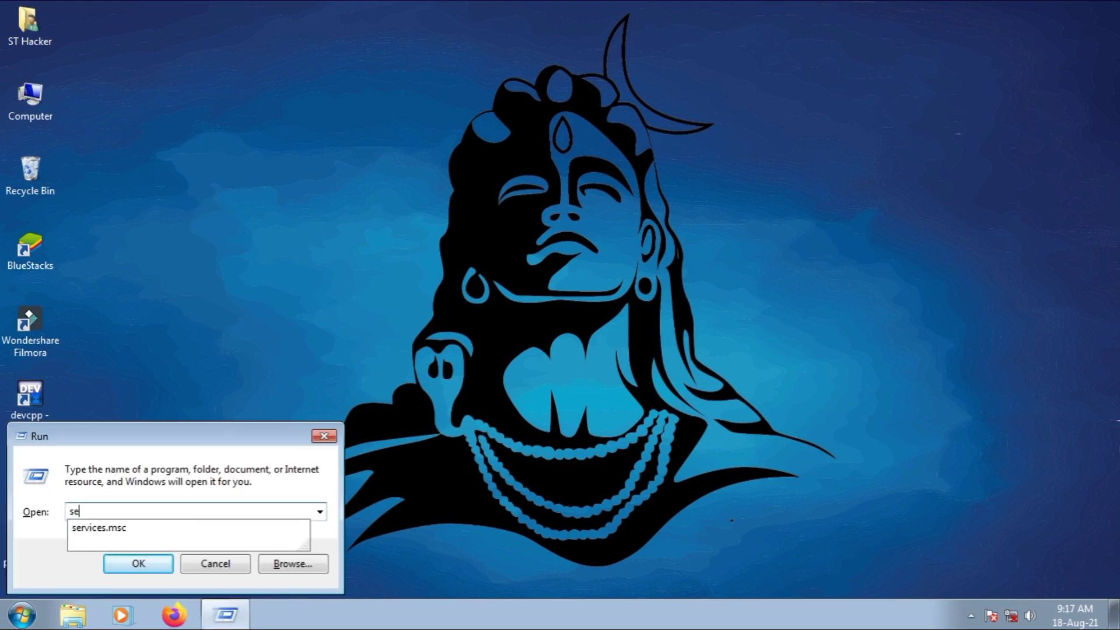
{"action": "left_click", "coordinate": [148, 528]}
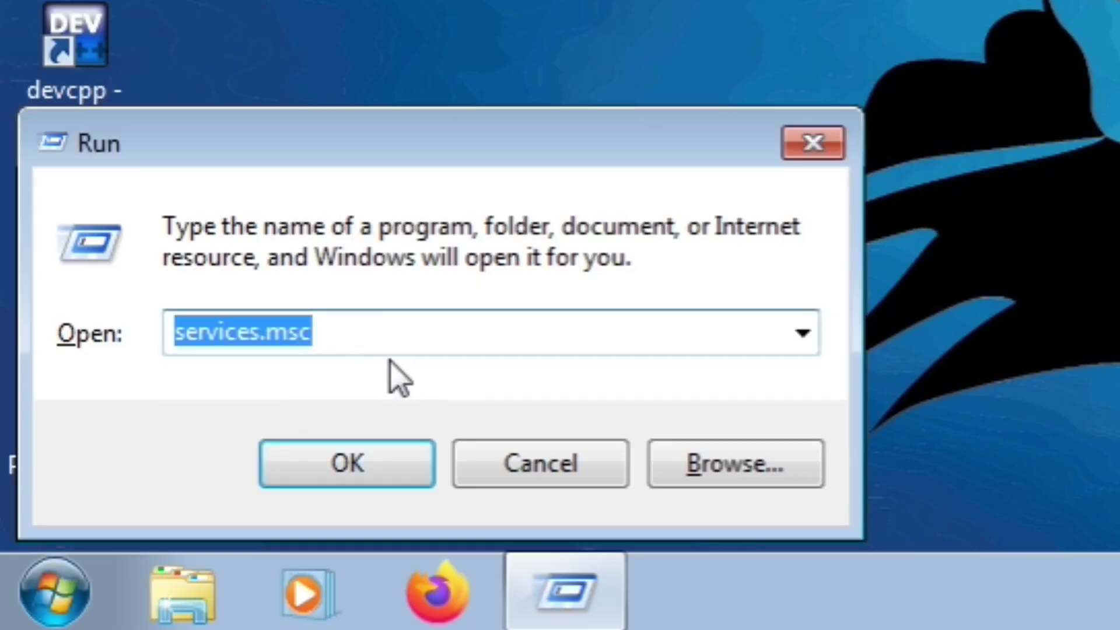
{"action": "left_click", "coordinate": [383, 333]}
{"action": "key", "text": "Return"}
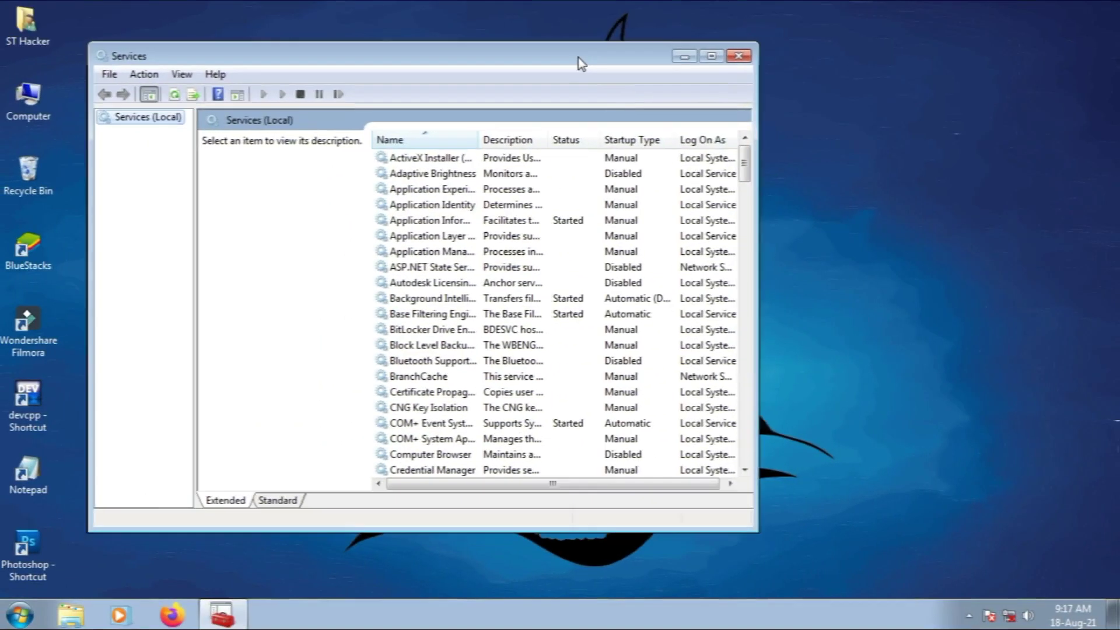
Step: Reposition and widen the Services window, review the startup types across the whole list, and close it
{"action": "left_click_drag", "start_coordinate": [579, 61], "coordinate": [599, 51]}
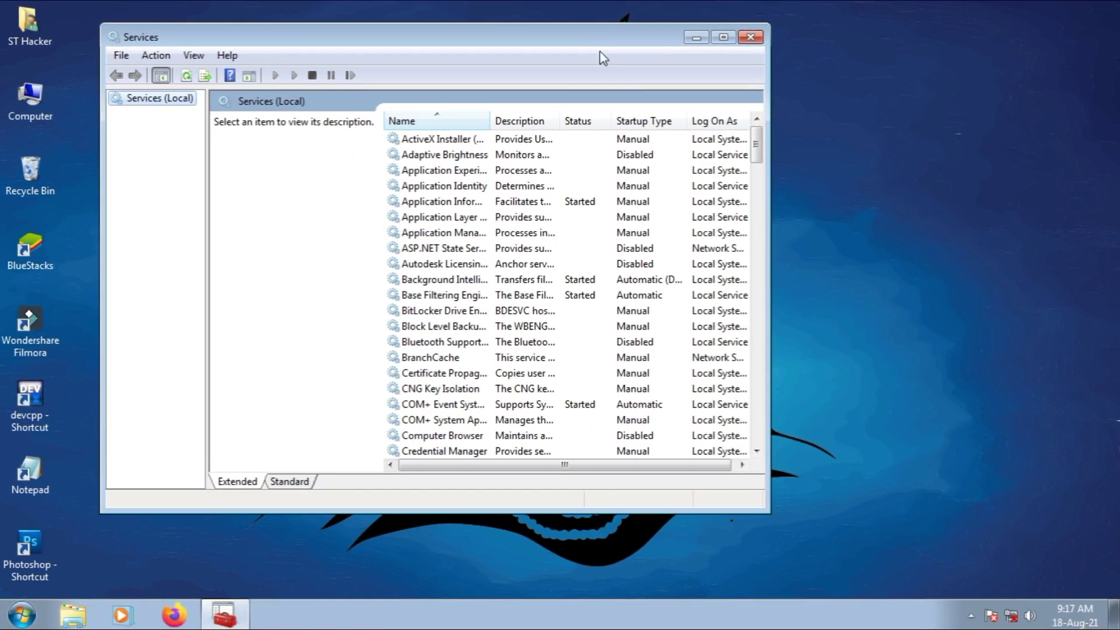
{"action": "left_click_drag", "start_coordinate": [781, 251], "coordinate": [815, 250]}
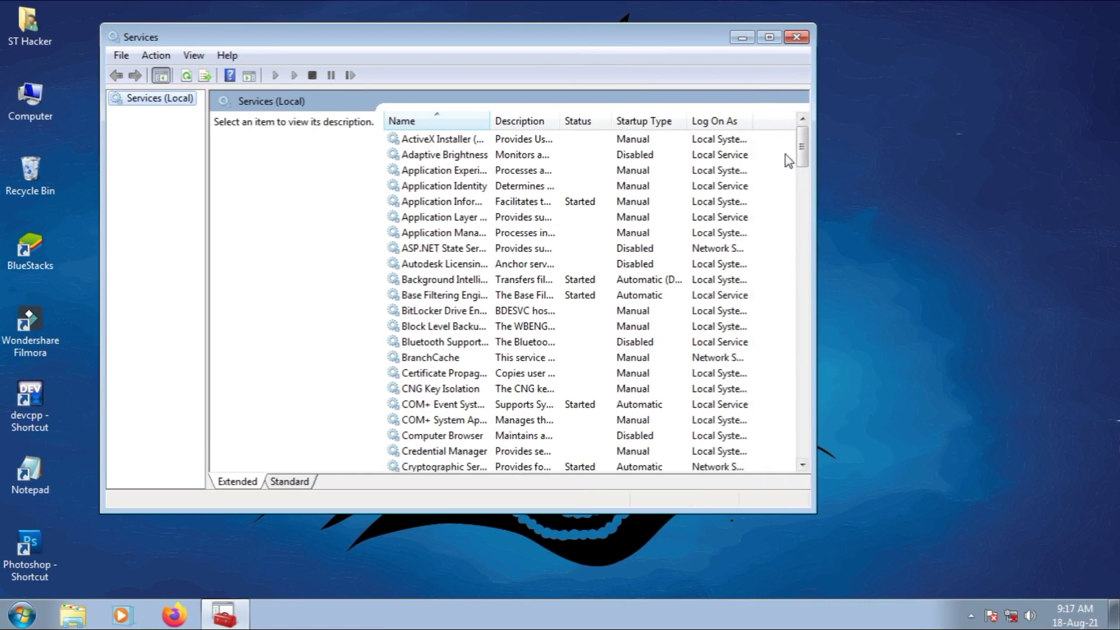
{"action": "left_click_drag", "start_coordinate": [802, 146], "coordinate": [811, 449]}
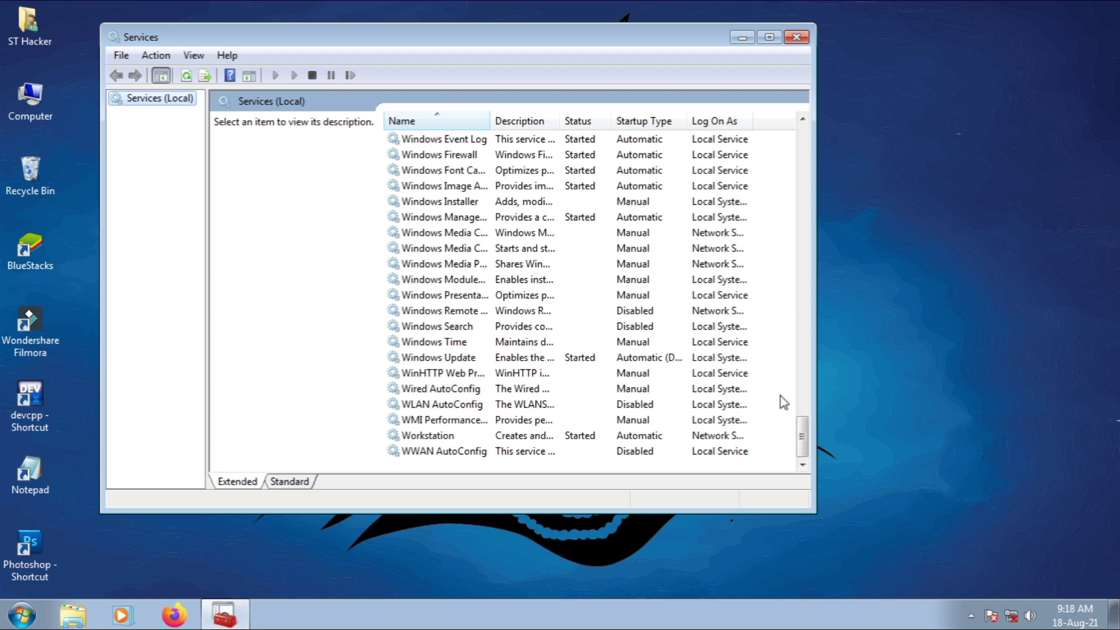
{"action": "left_click_drag", "start_coordinate": [804, 437], "coordinate": [807, 138]}
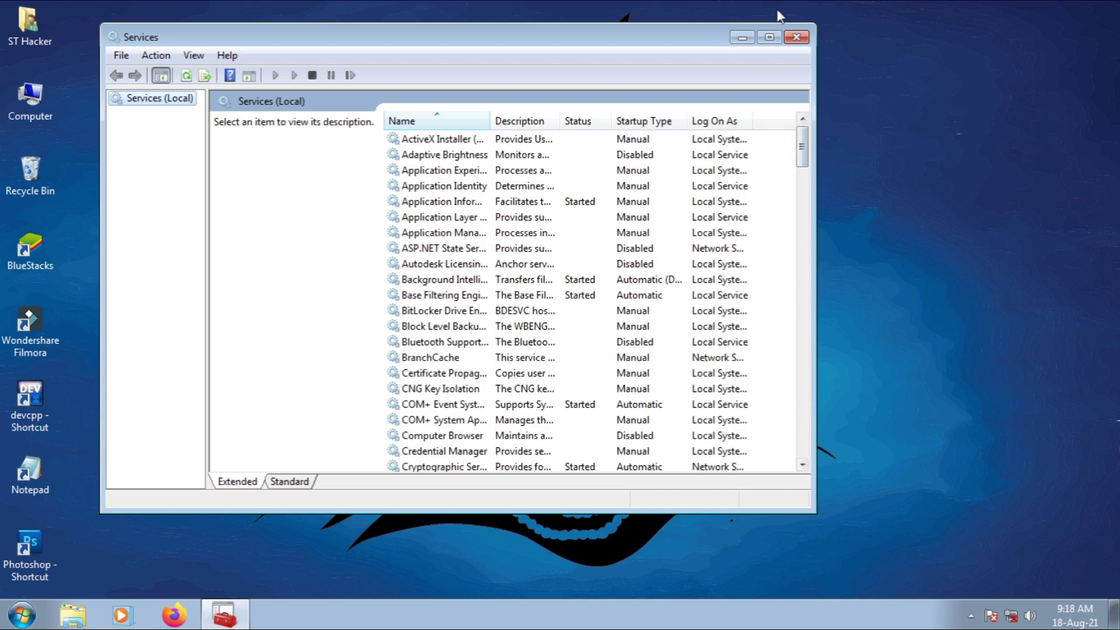
{"action": "left_click", "coordinate": [797, 37]}
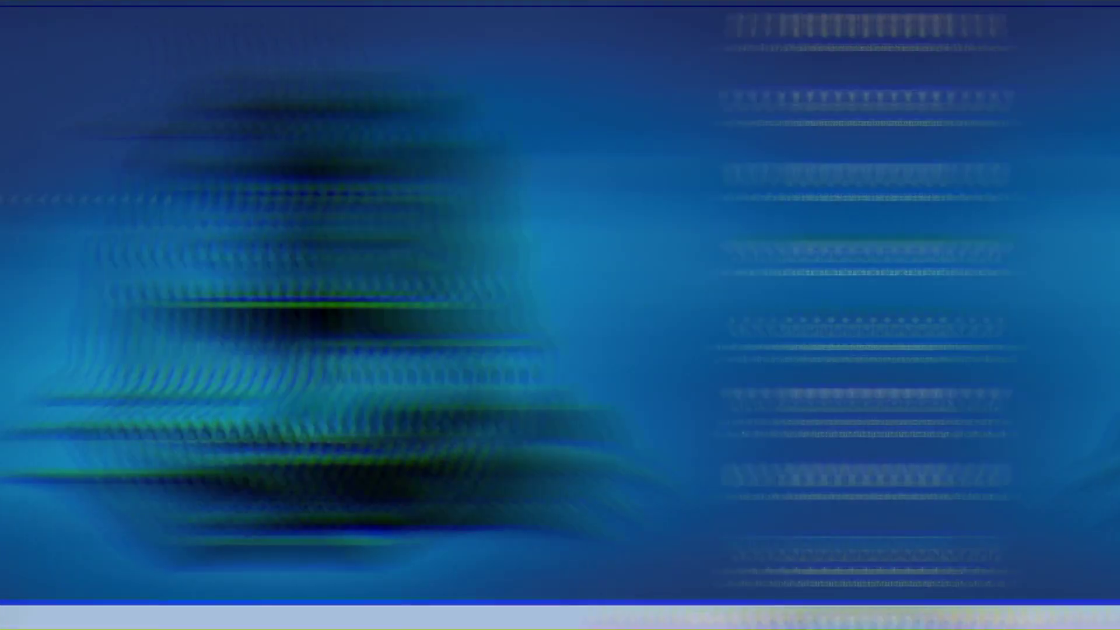